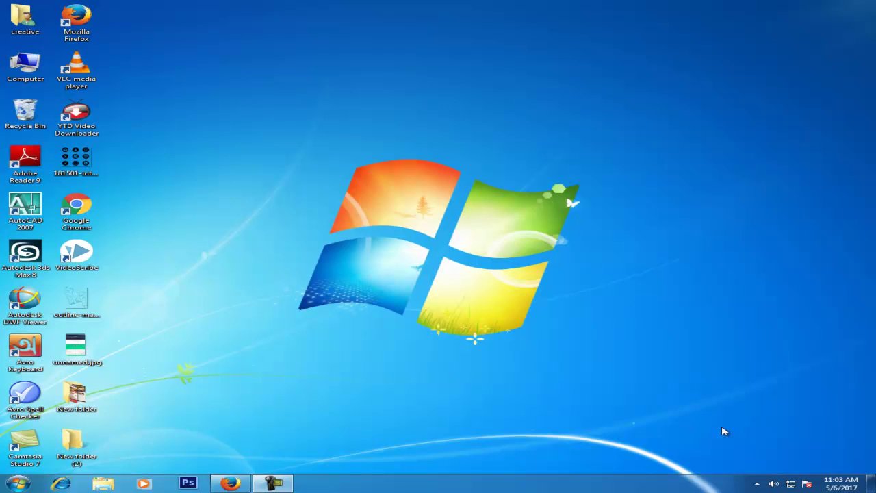
# Restore the Firefox window showing the Wix homepage and select its web address.
pyautogui.click(230, 483)
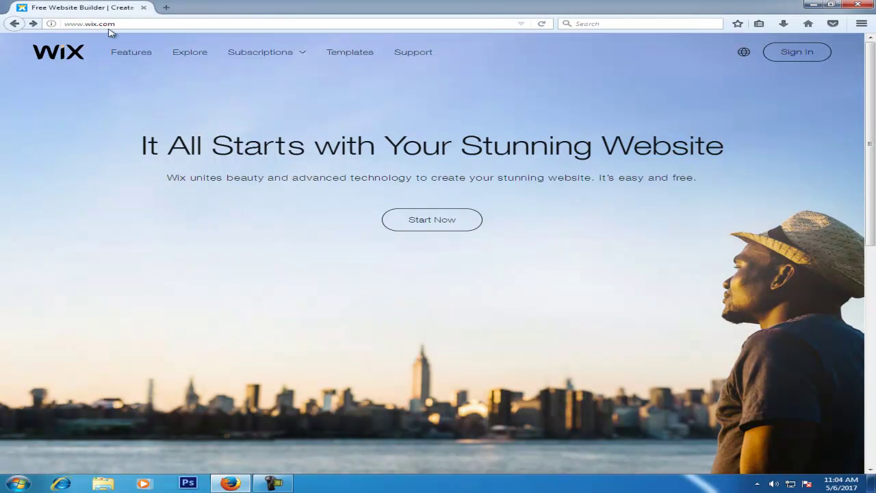
pyautogui.click(138, 26)
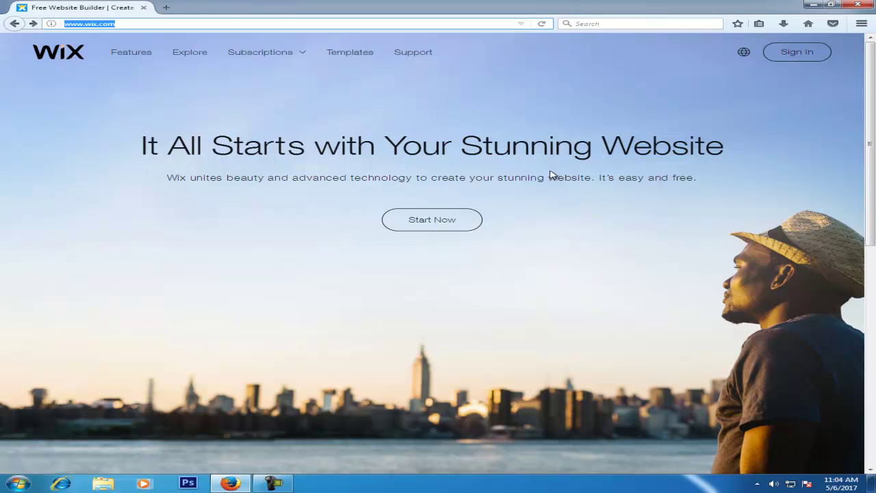
# Filter Wix's template gallery to Business templates and browse down through them.
pyautogui.click(368, 60)
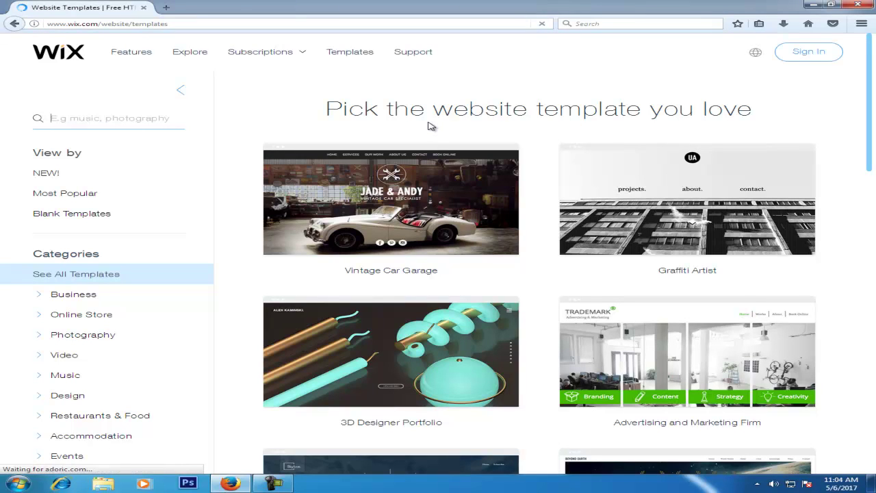
pyautogui.scroll(-1, 430, 126)
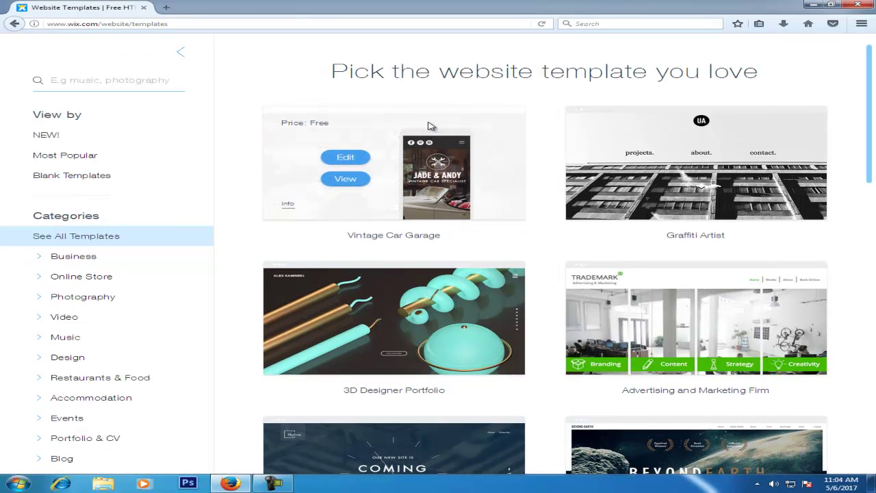
pyautogui.click(75, 256)
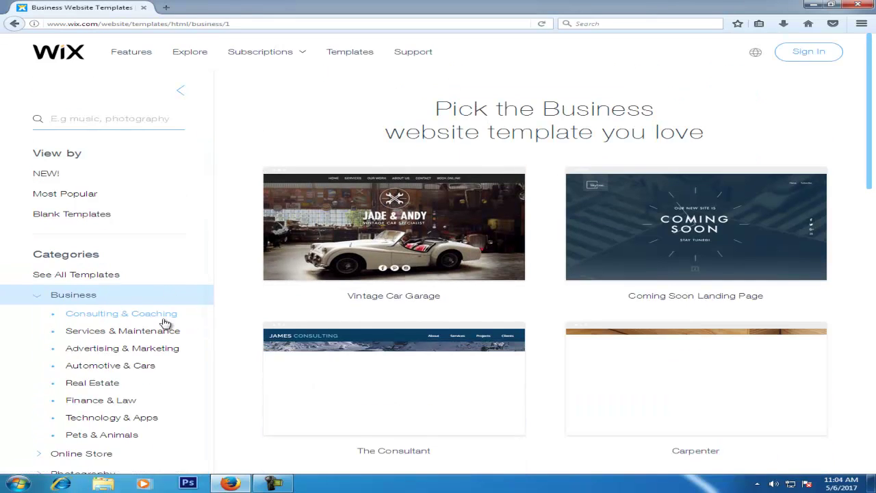
pyautogui.scroll(-3, 183, 291)
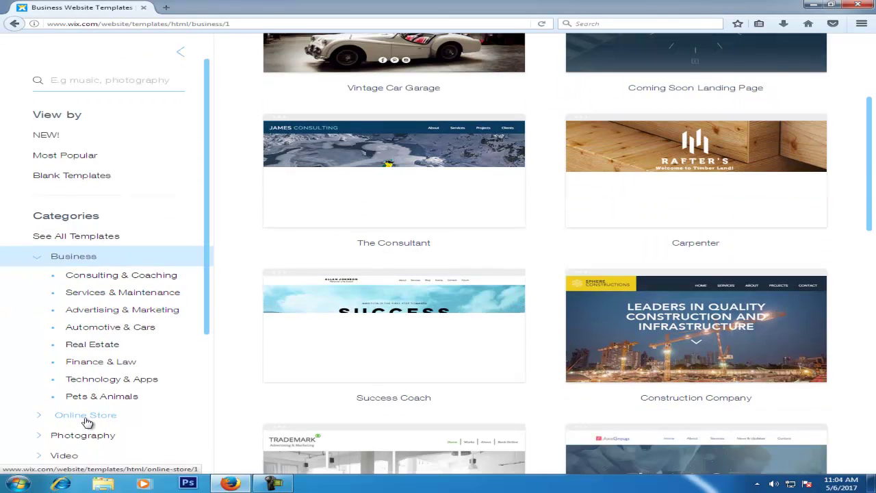
pyautogui.scroll(-4, 251, 336)
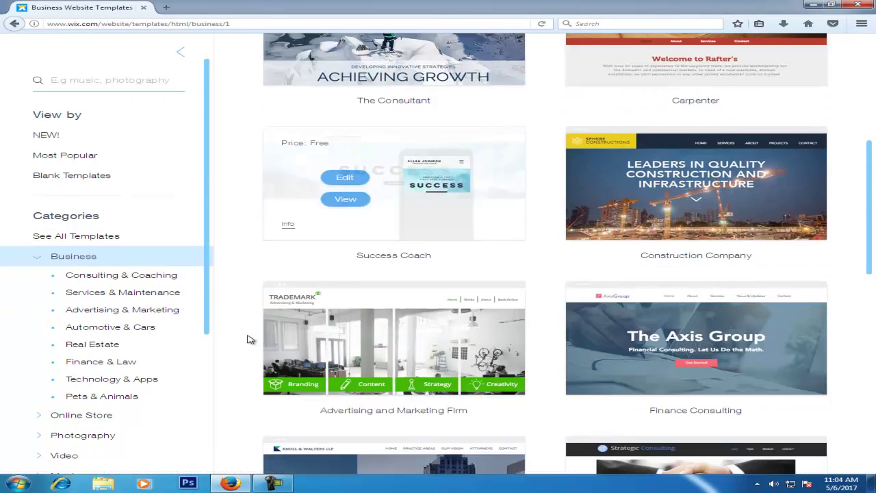
pyautogui.scroll(-3, 127, 385)
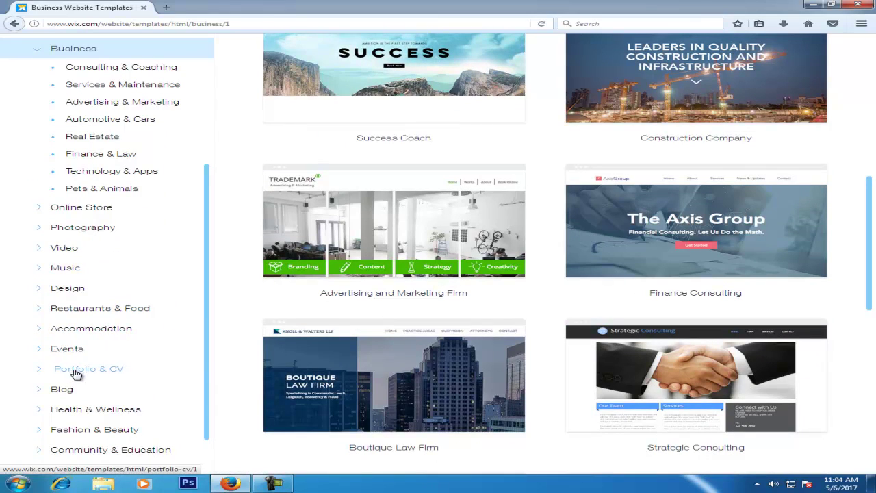
pyautogui.scroll(-1, 109, 301)
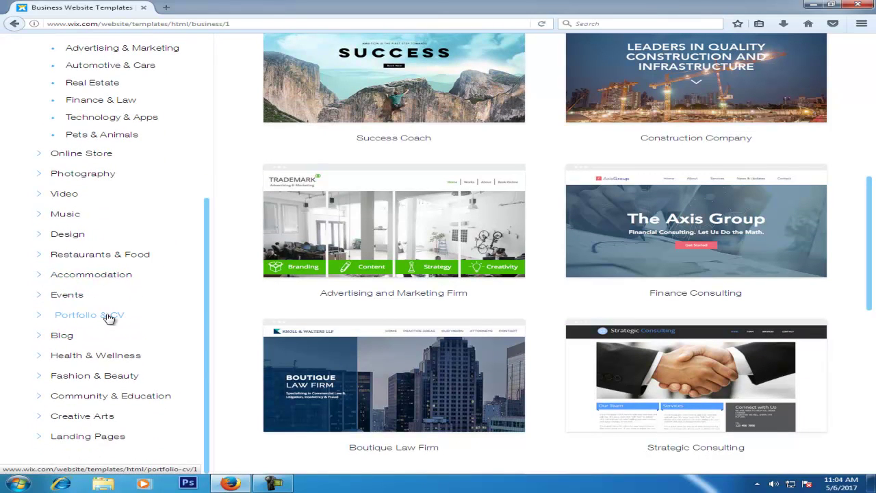
# Show Portfolio & CV templates and point at the UX/UI Designer Resume card.
pyautogui.click(109, 317)
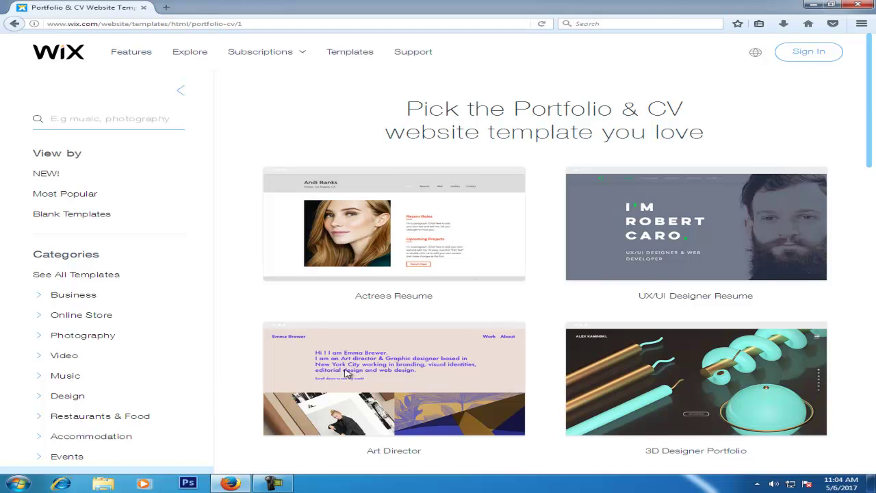
pyautogui.scroll(-3, 434, 403)
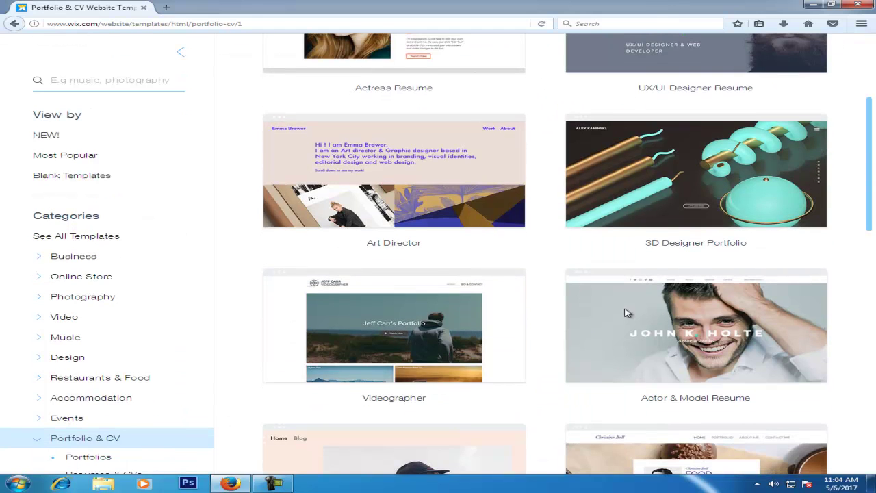
pyautogui.scroll(3, 625, 313)
pyautogui.moveTo(681, 195)
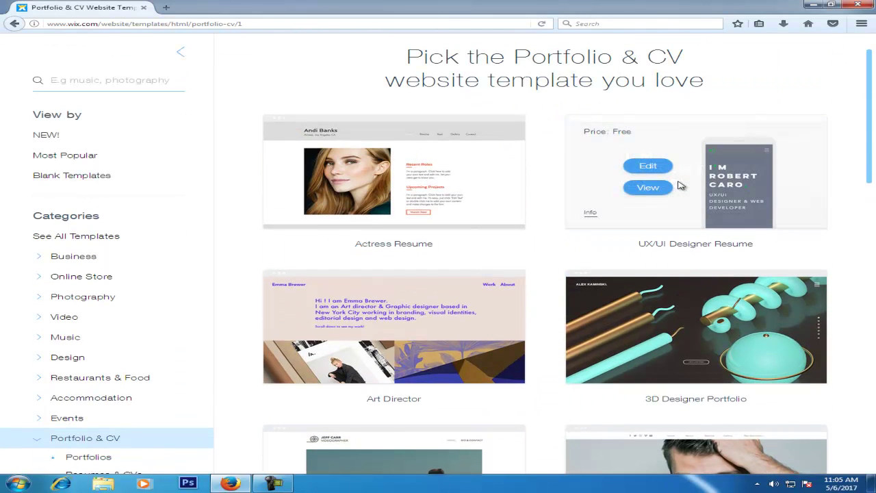
# Open the UX/UI Designer Resume live preview and skim its top sections.
pyautogui.click(641, 189)
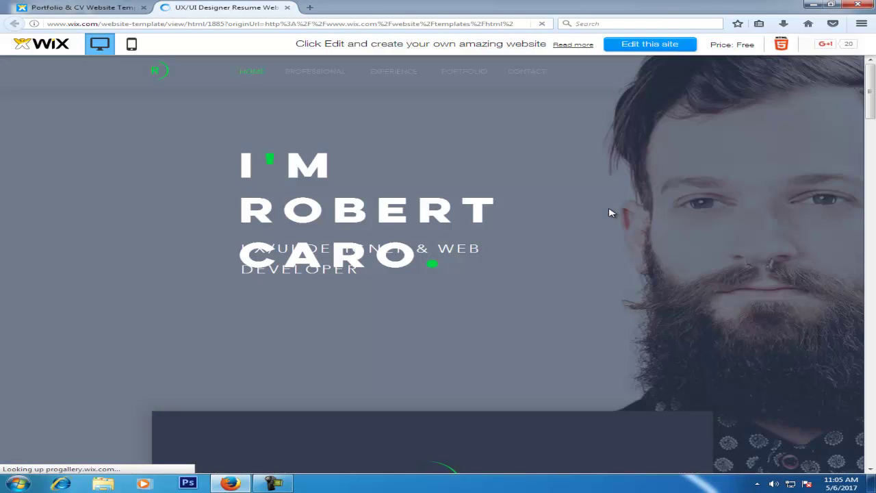
pyautogui.scroll(-3, 517, 218)
pyautogui.scroll(-2, 516, 218)
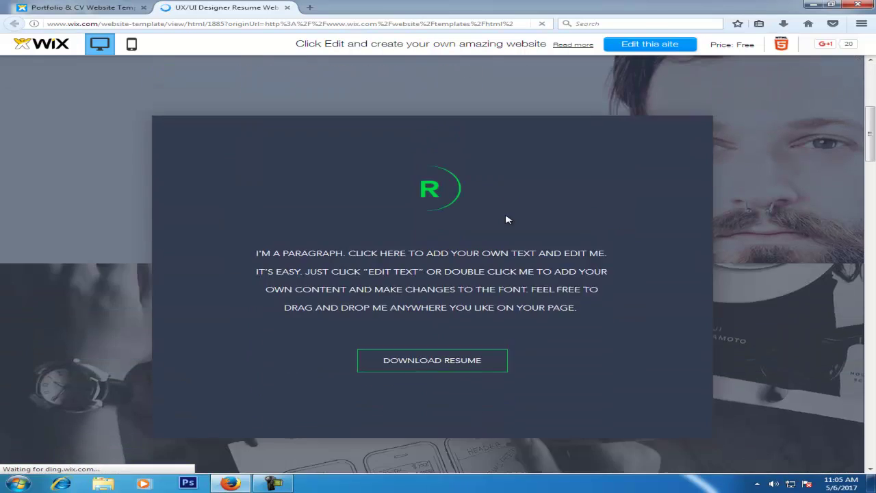
pyautogui.scroll(5, 519, 218)
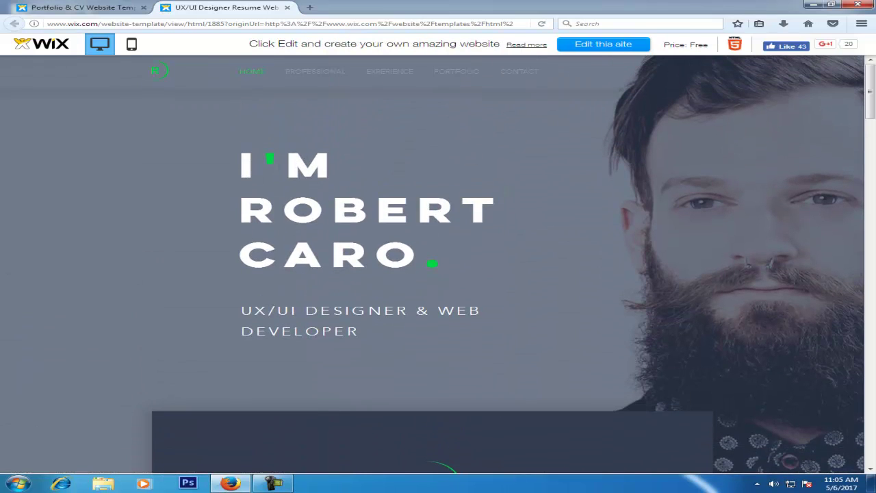
pyautogui.scroll(-7, 637, 149)
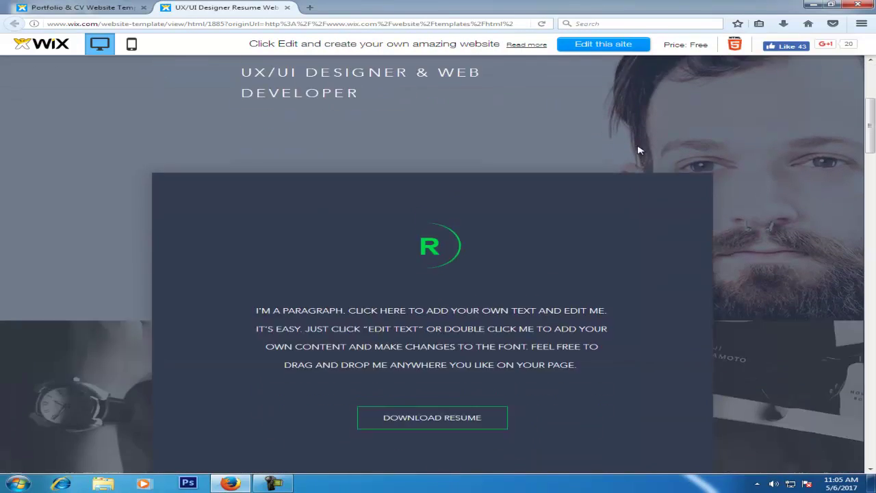
pyautogui.scroll(4, 614, 195)
pyautogui.scroll(-2, 334, 226)
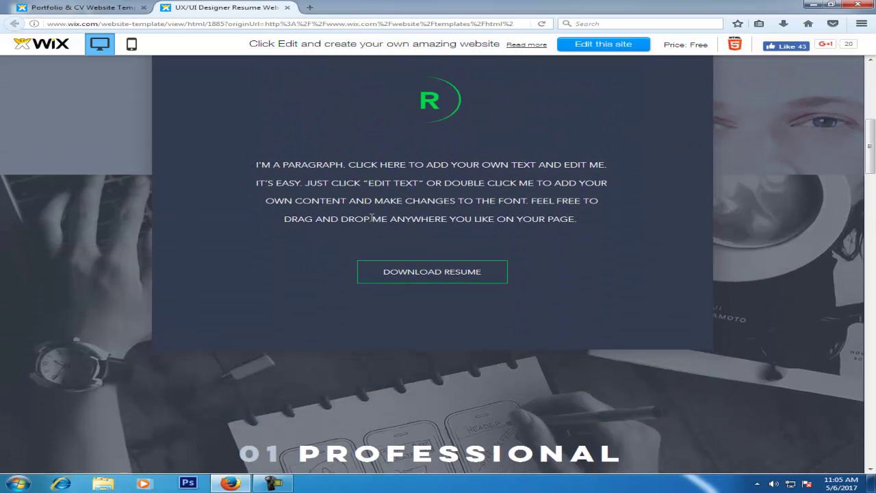
pyautogui.moveTo(275, 165); pyautogui.dragTo(593, 183)
pyautogui.moveTo(602, 217); pyautogui.dragTo(235, 164)
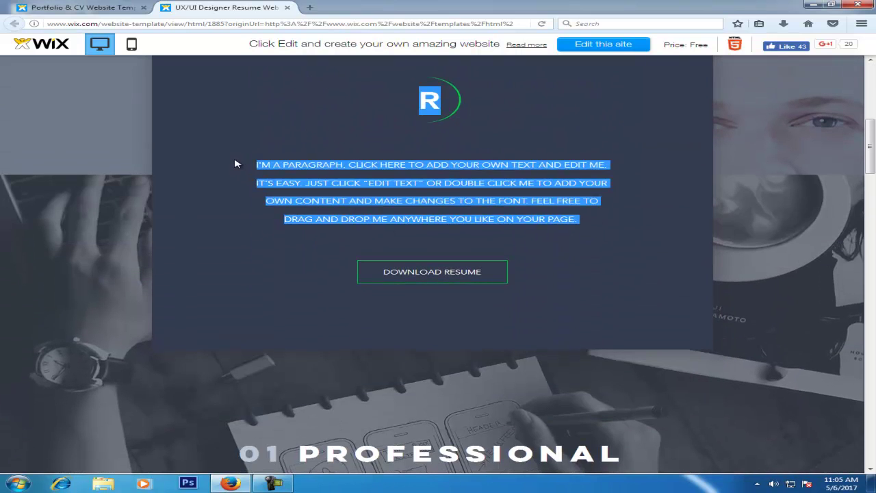
pyautogui.click(419, 185)
# Scroll through the rest of the preview to its Professional section.
pyautogui.scroll(-3, 518, 253)
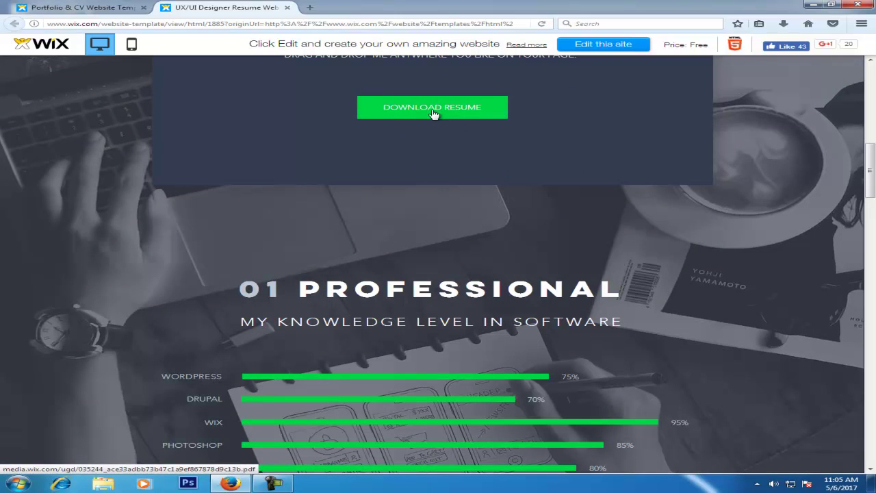
pyautogui.scroll(-3, 310, 190)
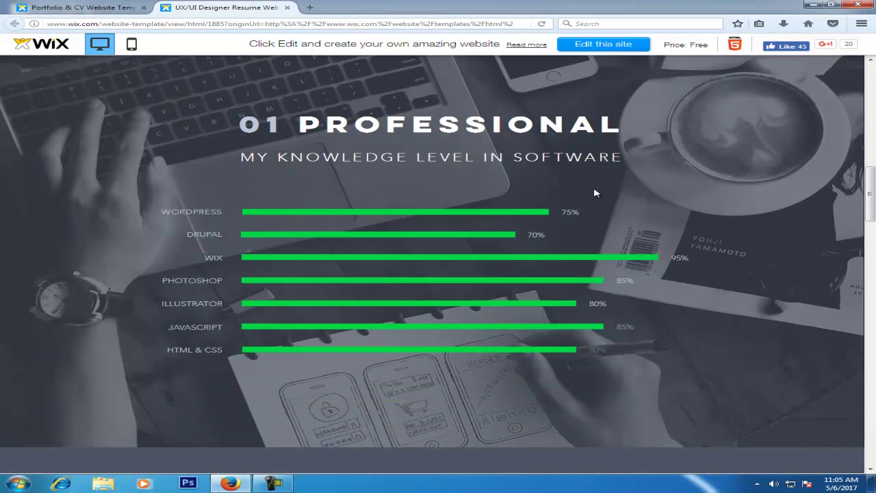
pyautogui.scroll(-5, 534, 247)
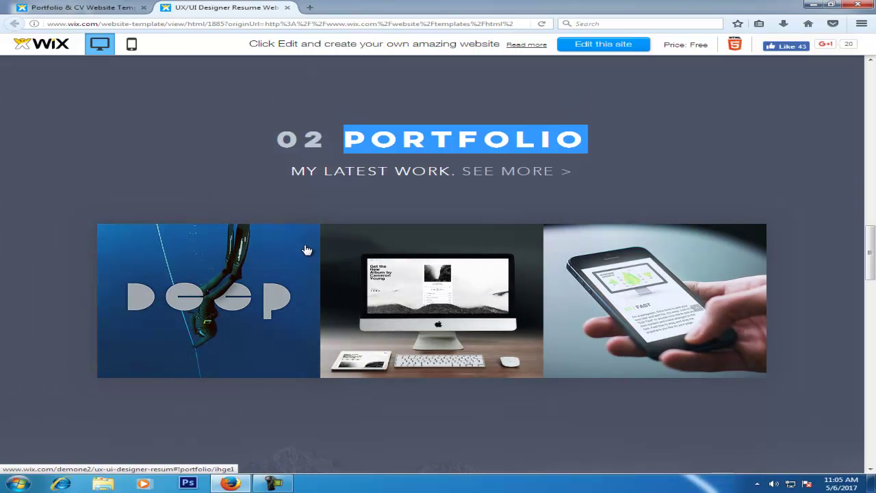
pyautogui.scroll(-5, 491, 295)
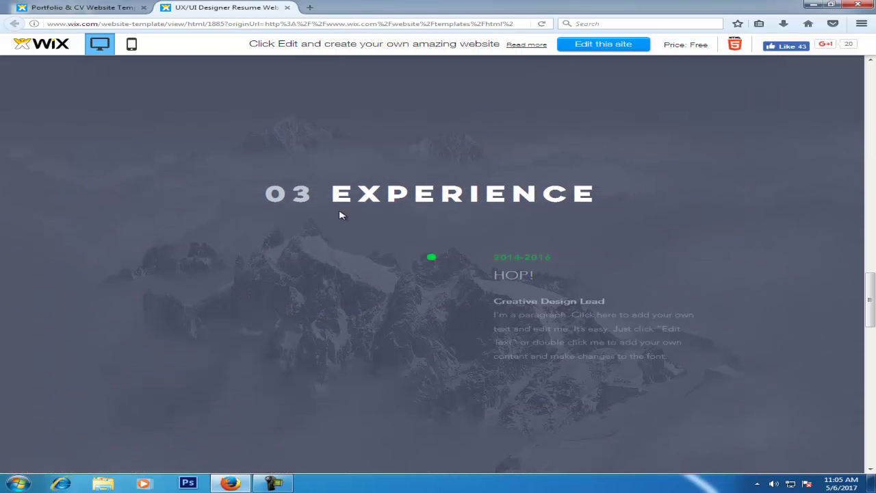
pyautogui.scroll(-3, 337, 135)
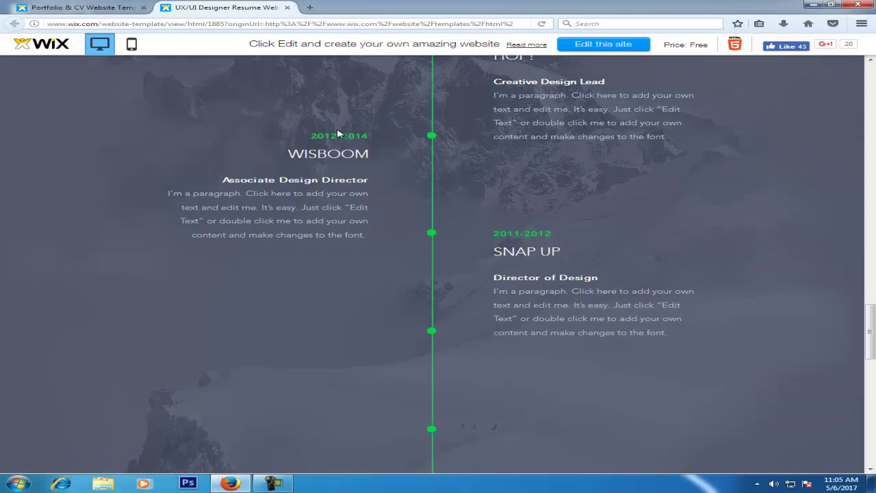
pyautogui.scroll(2, 494, 192)
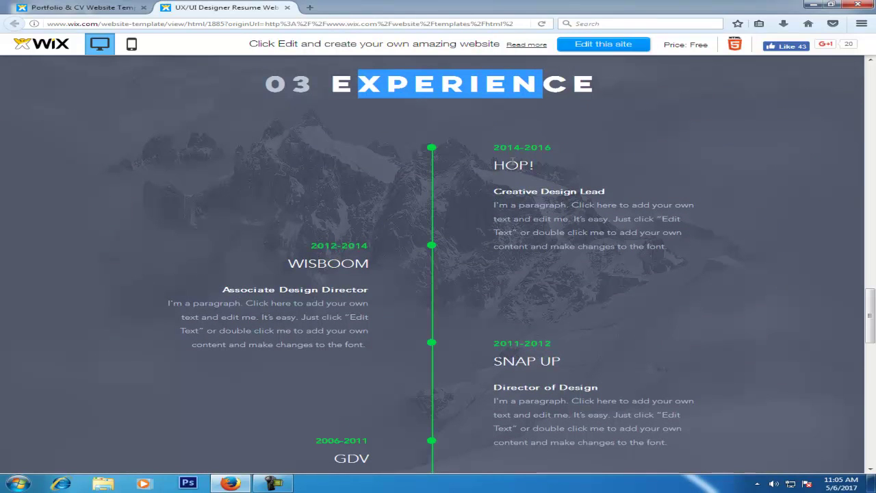
pyautogui.scroll(-8, 464, 256)
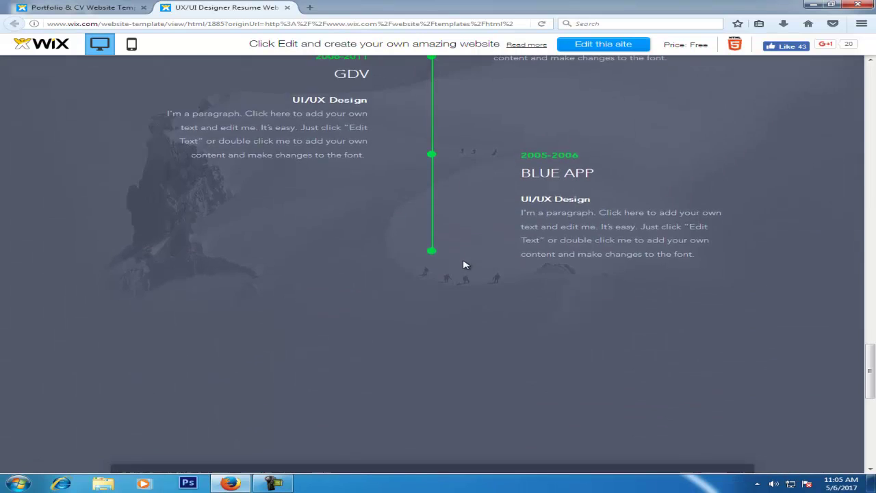
pyautogui.scroll(-2, 519, 331)
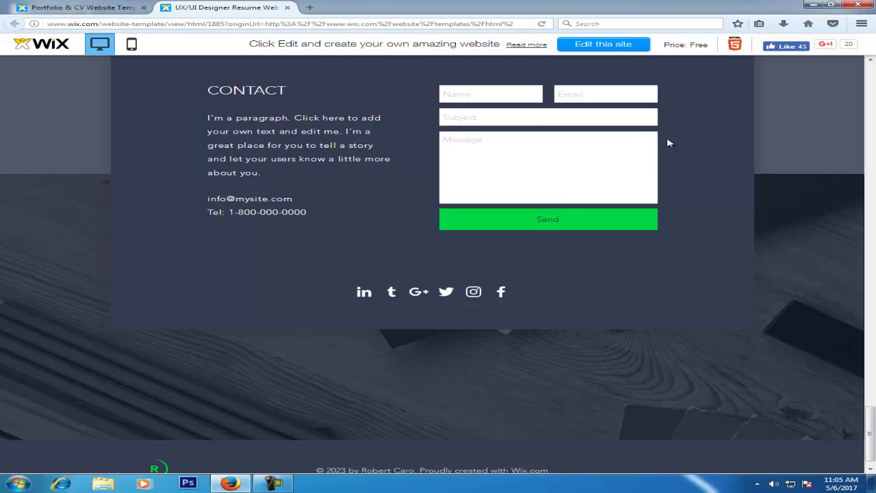
pyautogui.scroll(15, 382, 287)
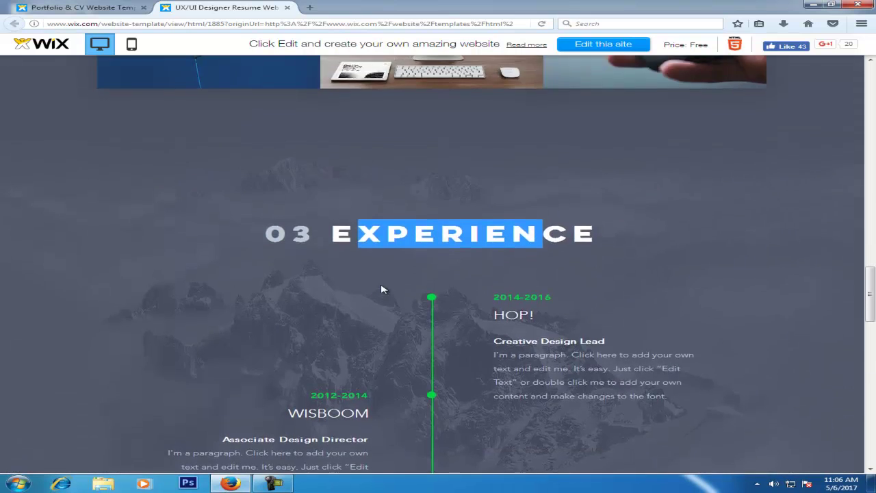
pyautogui.scroll(3, 384, 289)
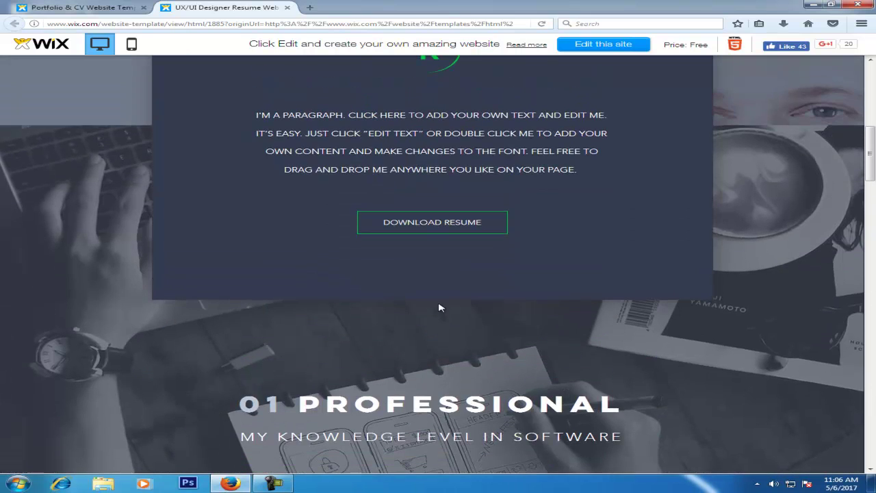
pyautogui.click(116, 7)
pyautogui.scroll(-2, 495, 366)
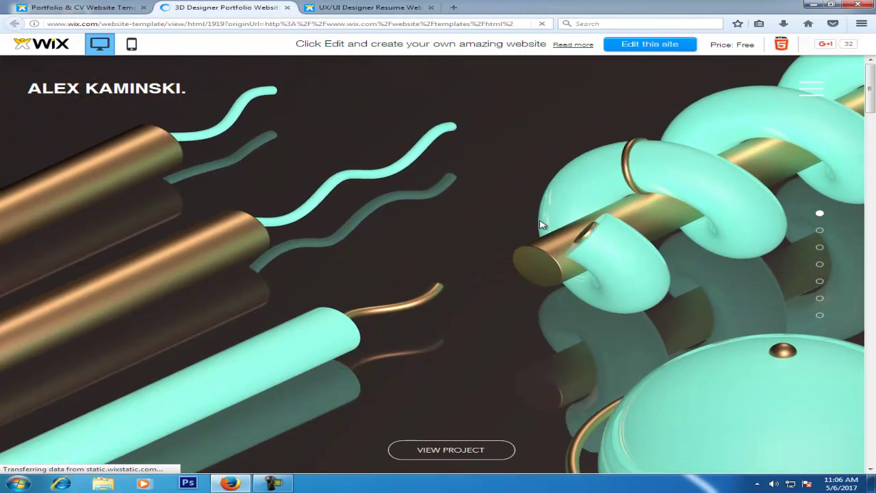
pyautogui.scroll(-5, 749, 215)
pyautogui.scroll(-6, 742, 226)
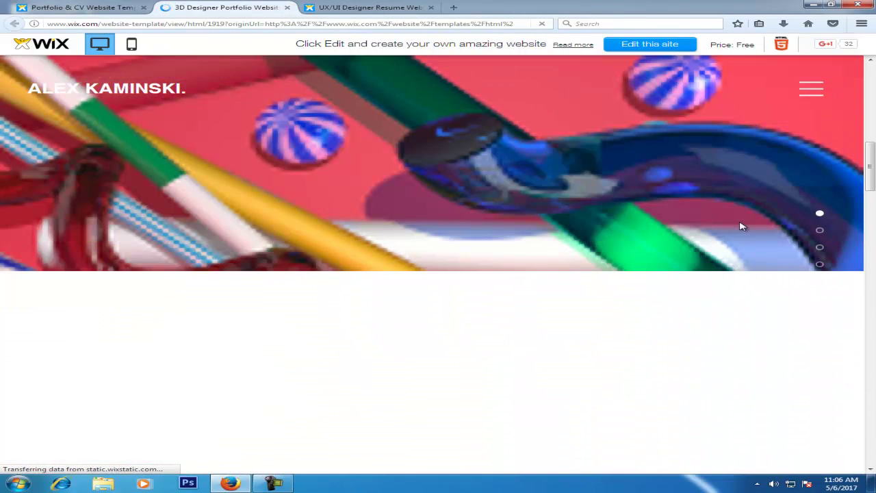
pyautogui.scroll(-6, 742, 226)
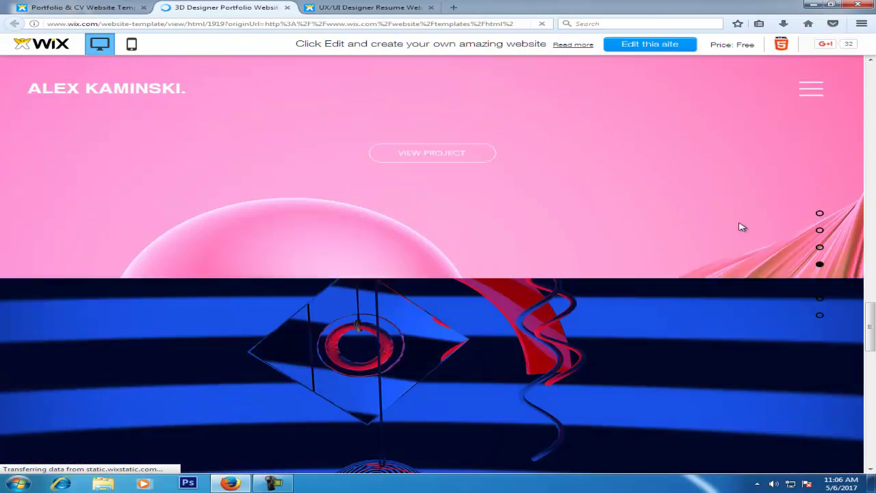
pyautogui.scroll(15, 524, 232)
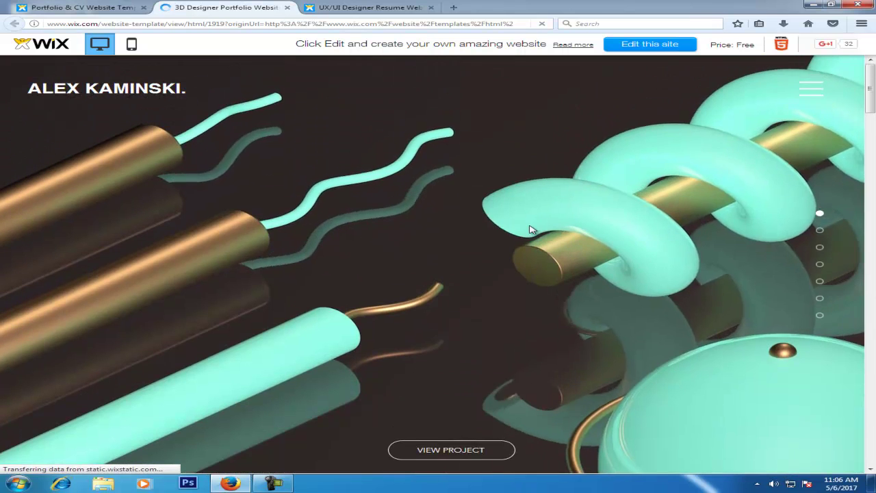
# Return to the UX/UI Designer Resume preview tab and go back to its top.
pyautogui.click(344, 8)
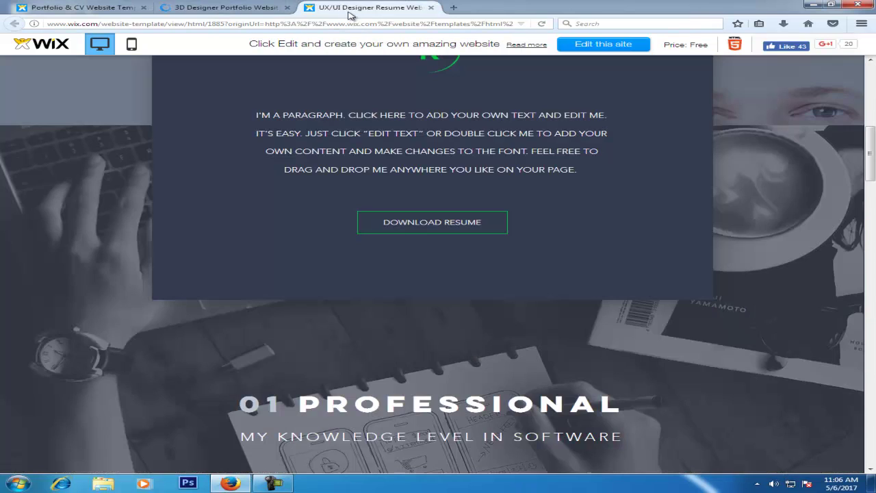
pyautogui.scroll(5, 436, 174)
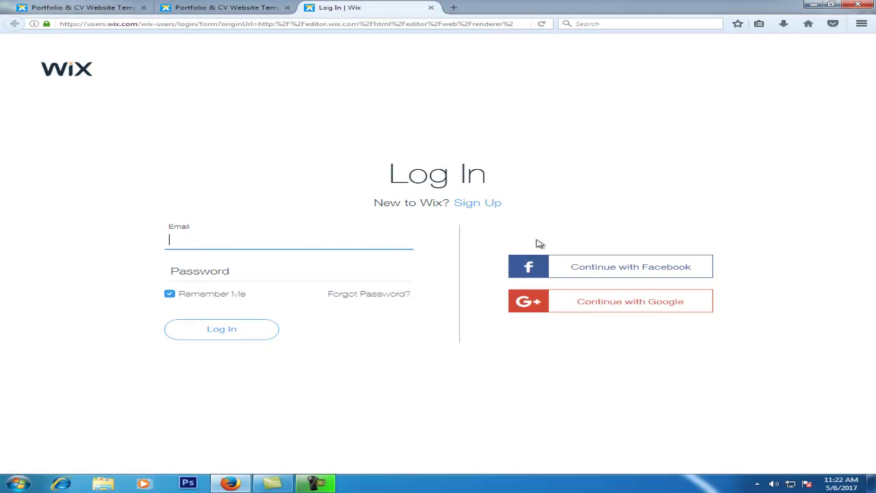
# Switch to Sign Up and enter a saved email address in both email fields.
pyautogui.click(477, 204)
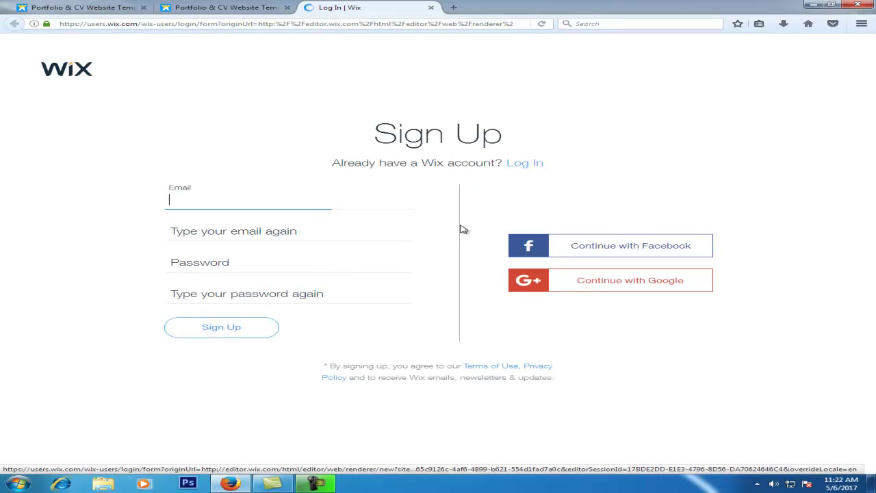
pyautogui.click(260, 204)
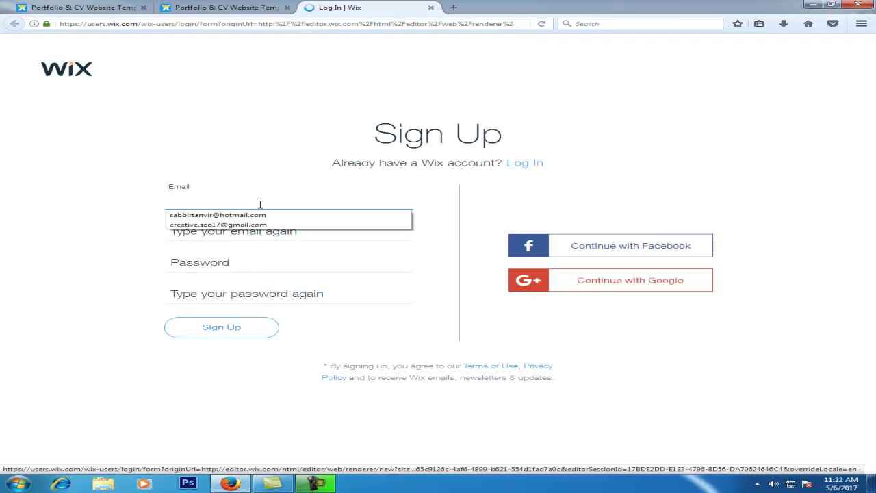
pyautogui.click(237, 225)
pyautogui.click(233, 232)
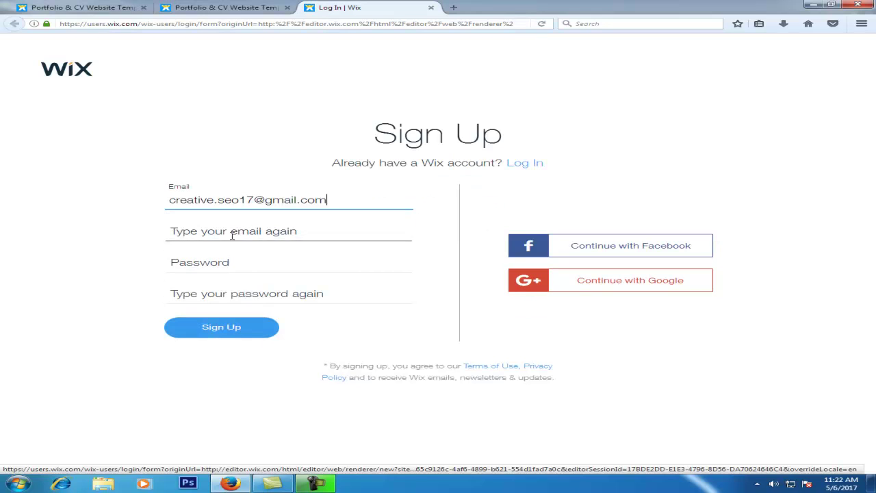
pyautogui.write('c')
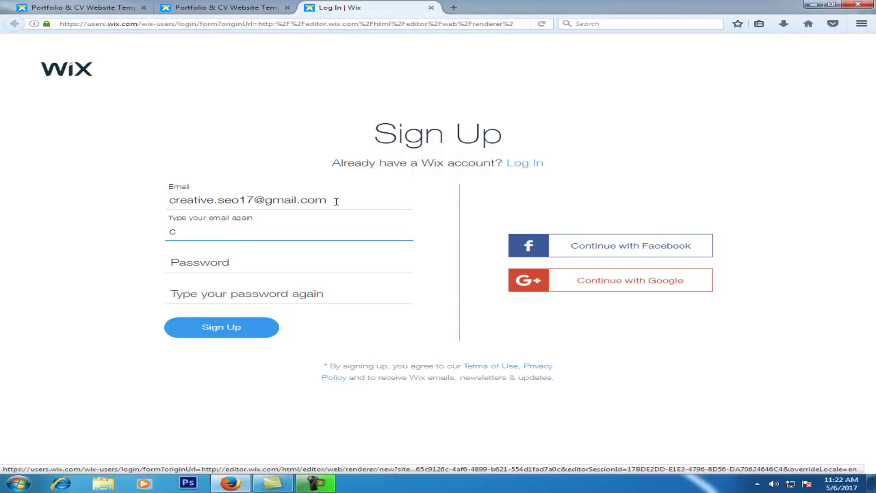
pyautogui.moveTo(334, 199); pyautogui.dragTo(144, 202)
pyautogui.hotkey('ctrl', 'c')
pyautogui.moveTo(219, 230); pyautogui.dragTo(154, 235)
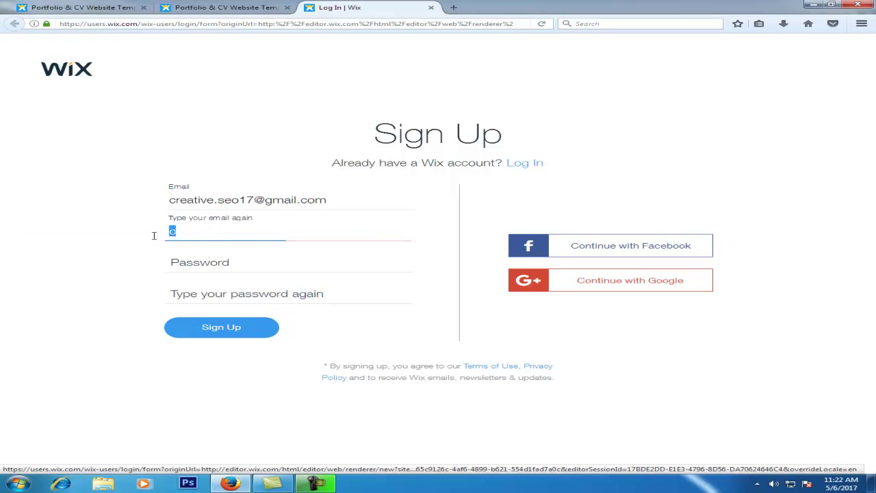
pyautogui.hotkey('ctrl', 'v')
# Enter and confirm the account password, then submit the sign-up form.
pyautogui.click(246, 264)
pyautogui.write('12')
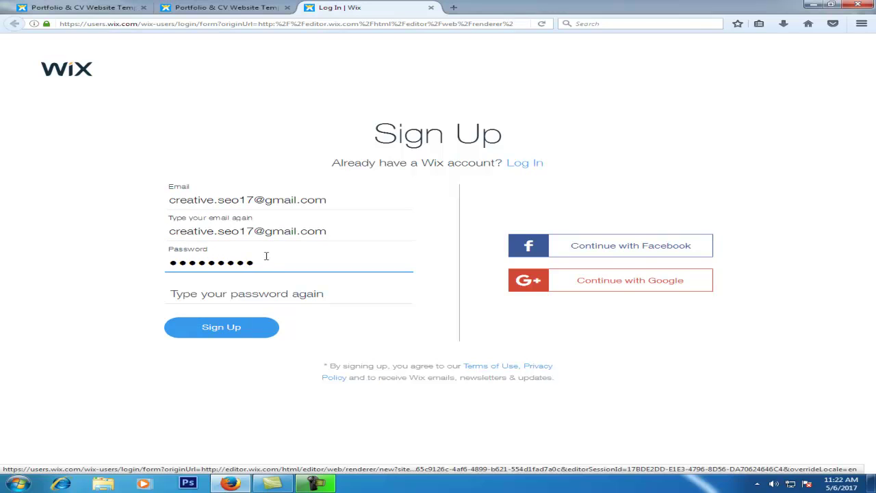
pyautogui.click(261, 294)
pyautogui.write('1')
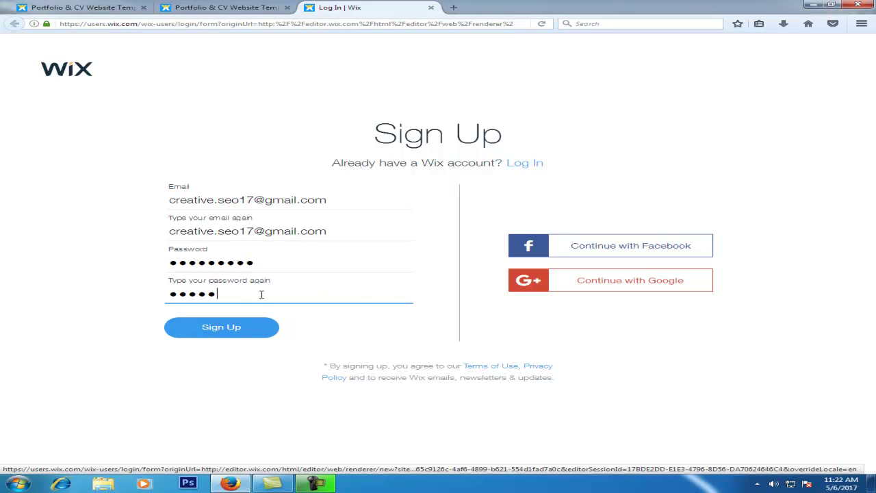
pyautogui.click(250, 332)
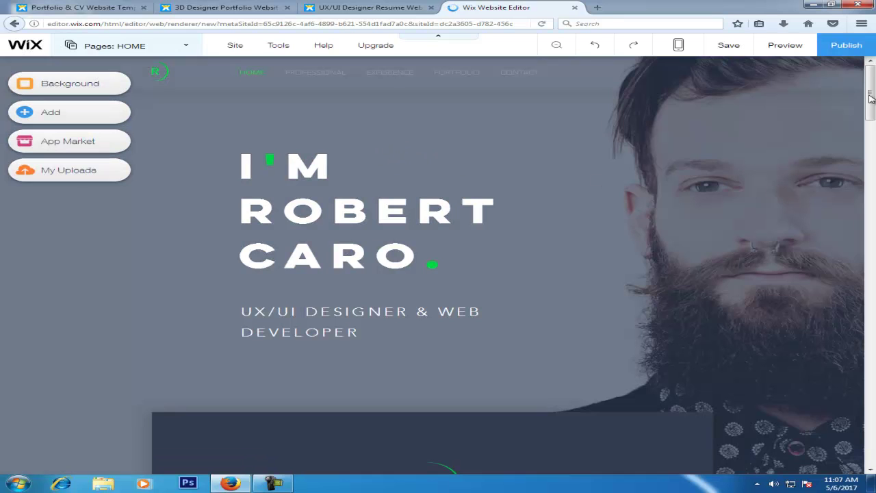
# Close the Introducing Lightboxes popup and select the UX/UI DESIGNER & WEB DEVELOPER subtitle.
pyautogui.scroll(-3, 871, 104)
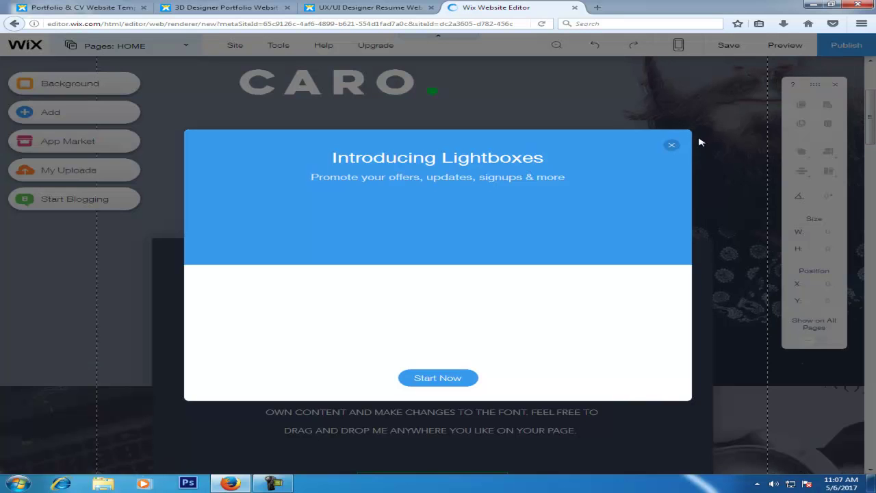
pyautogui.click(670, 144)
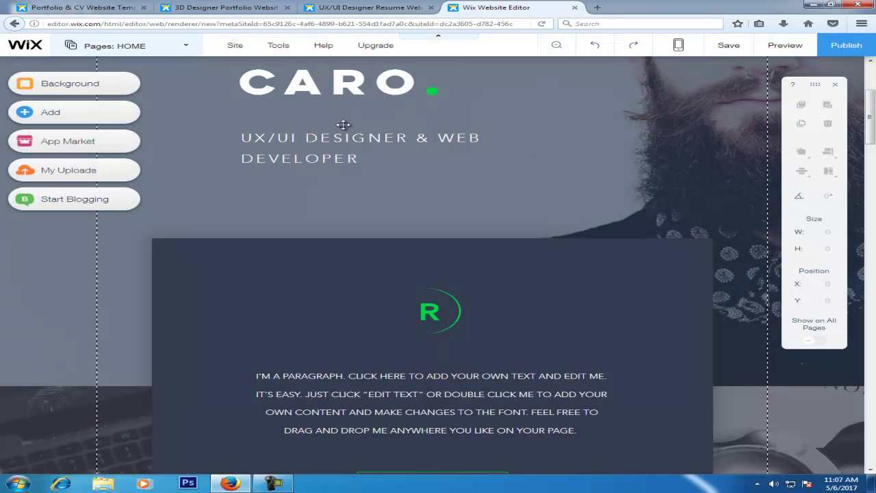
pyautogui.click(261, 137)
# Leave the subtitle, scroll back to the top, and select the hero heading.
pyautogui.doubleClick(261, 137)
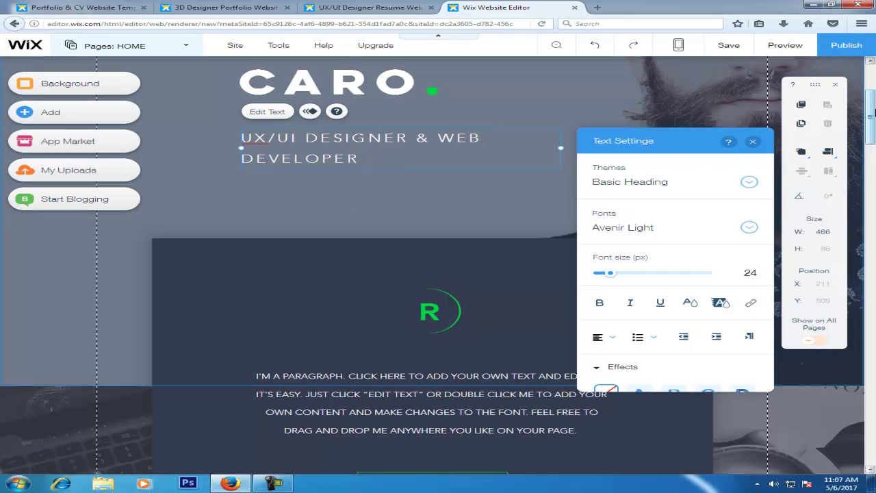
pyautogui.moveTo(873, 106); pyautogui.dragTo(873, 84)
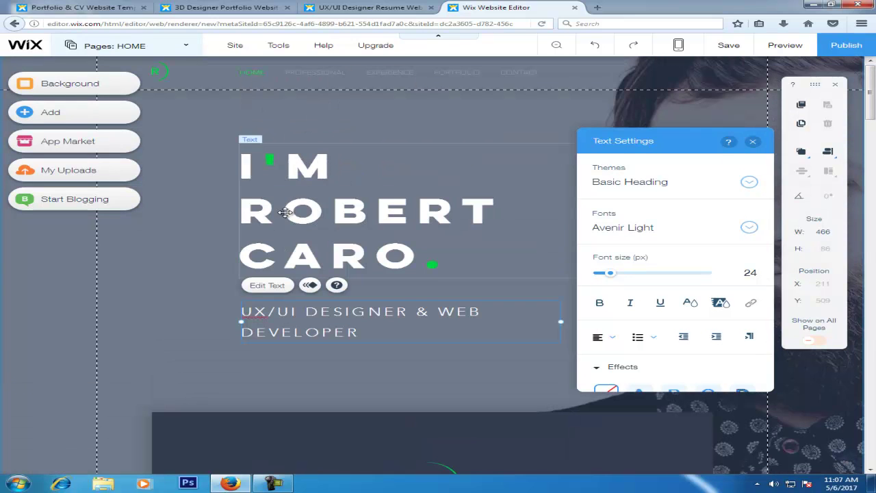
pyautogui.click(320, 217)
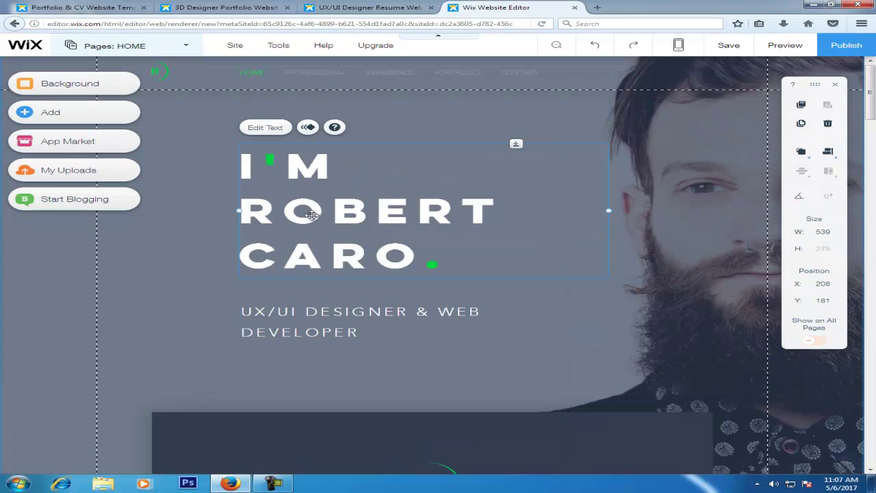
# Replace the template's placeholder name in the hero heading with the site owner's name.
pyautogui.doubleClick(318, 213)
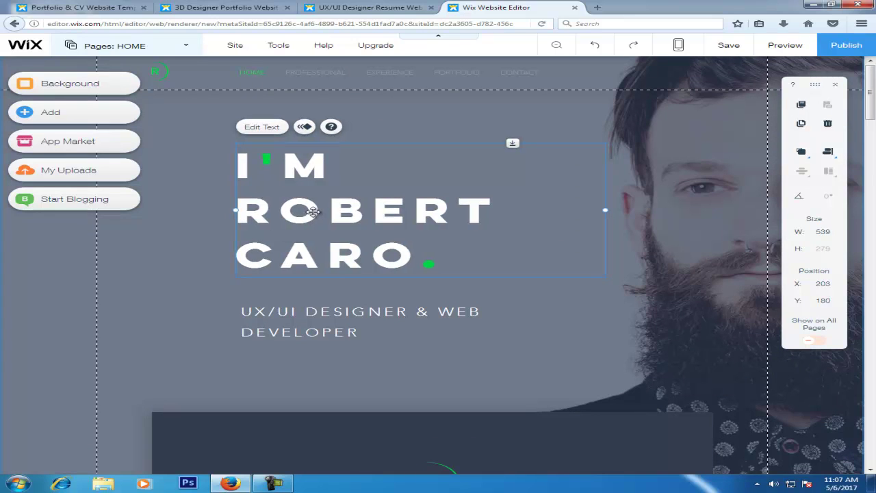
pyautogui.tripleClick(419, 210)
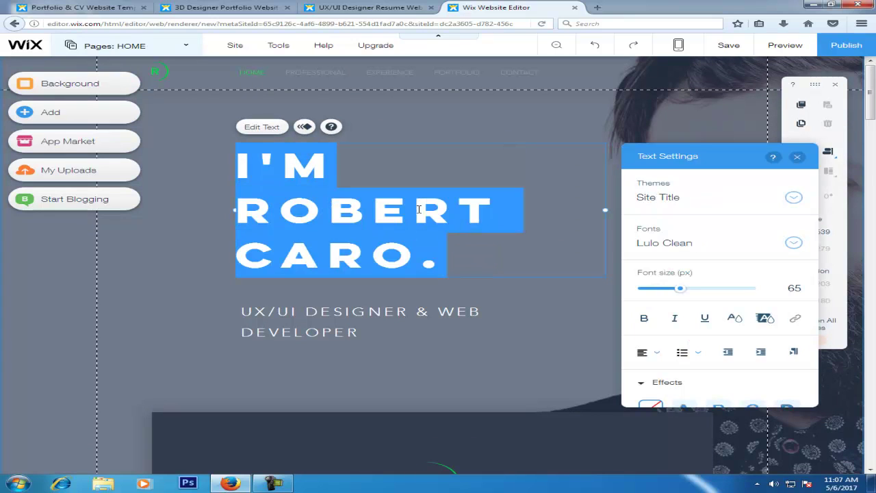
pyautogui.click(334, 204)
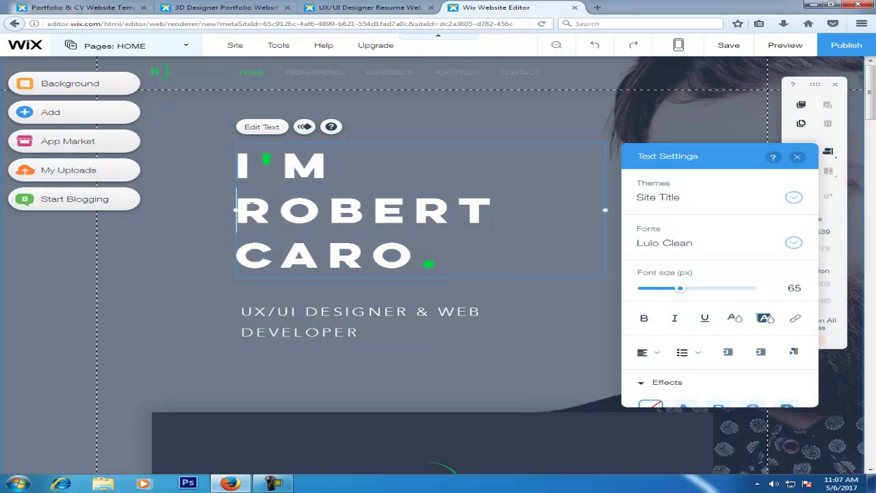
pyautogui.moveTo(252, 204); pyautogui.dragTo(423, 258)
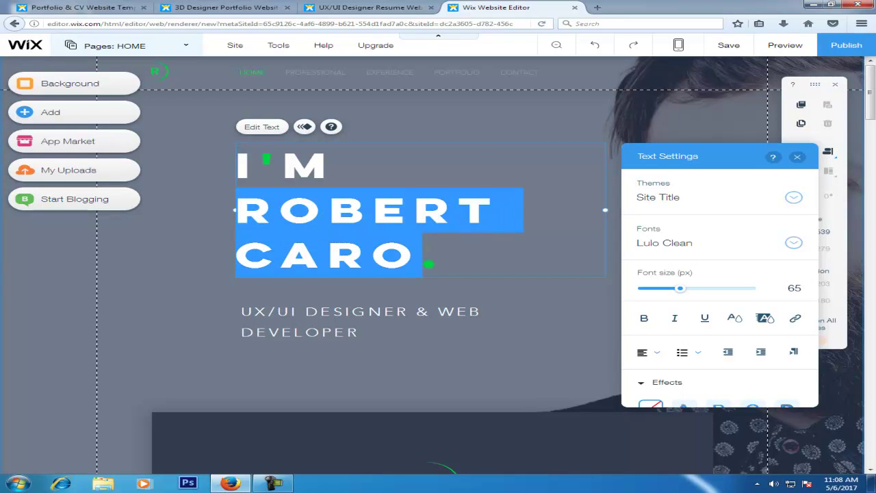
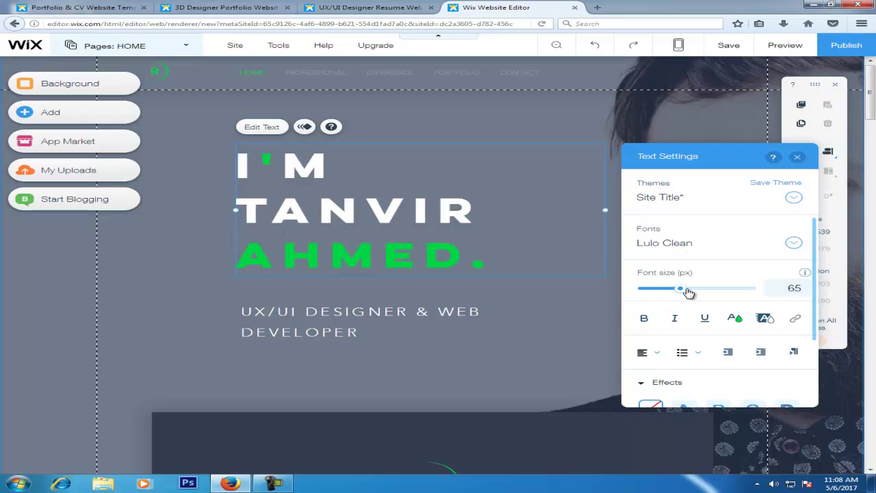
# Try the Basic Heading theme on the surname line, then restore Site Title.
pyautogui.click(675, 200)
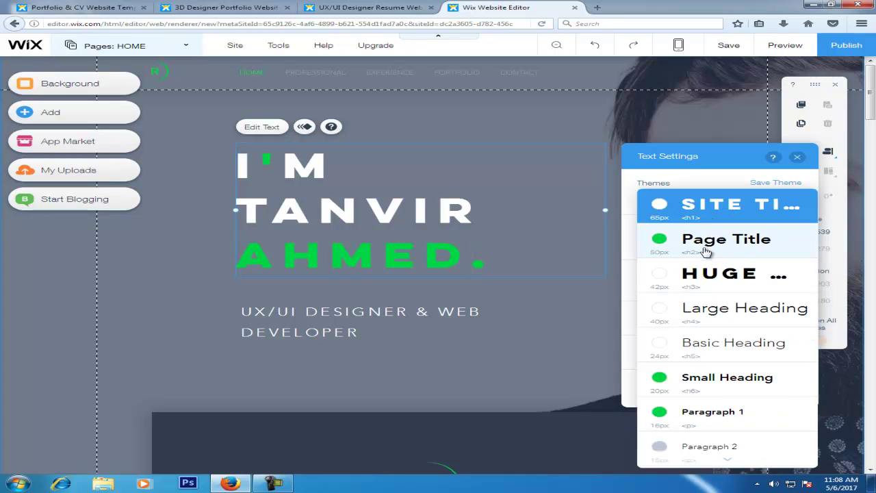
pyautogui.click(694, 346)
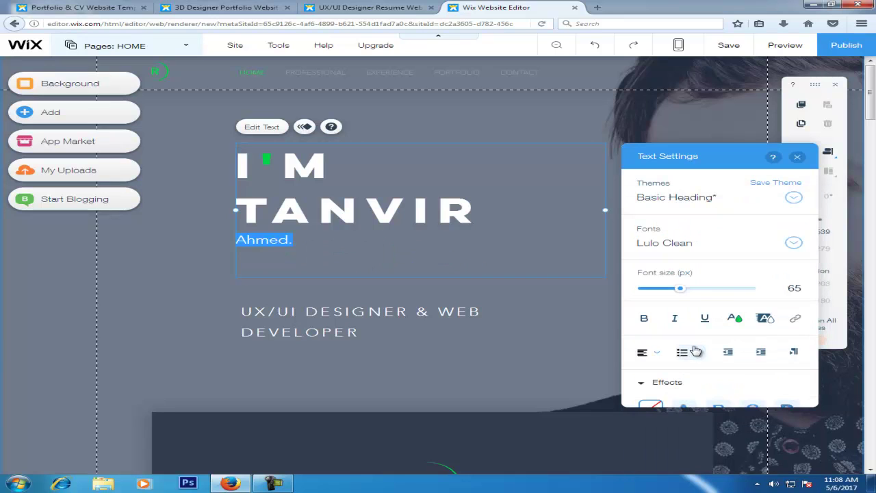
pyautogui.click(702, 197)
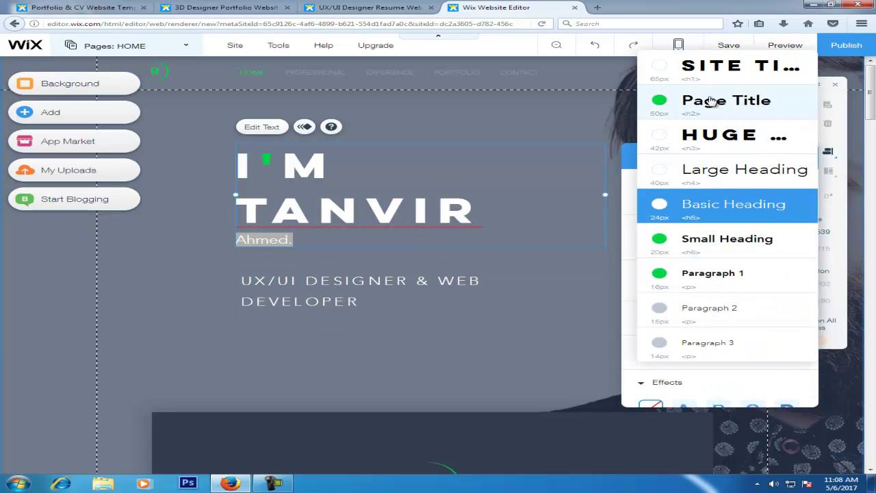
pyautogui.click(704, 74)
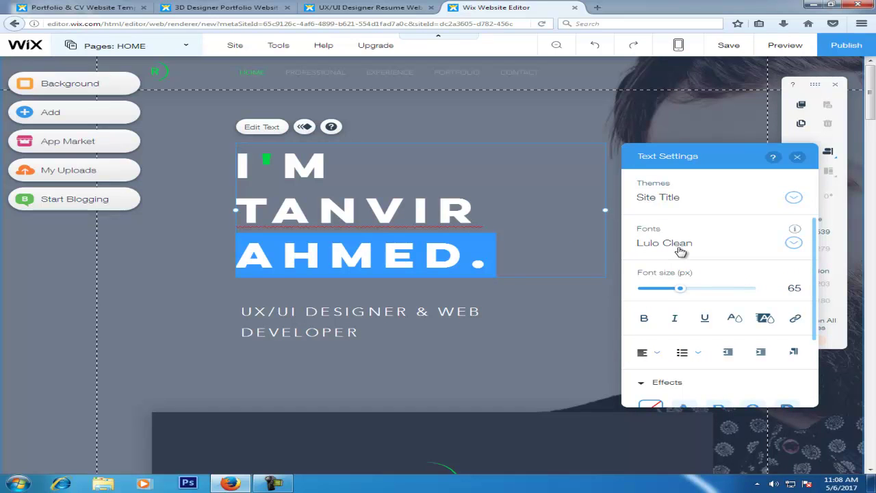
# Set the surname line in the Marck Script font, leaving it not bold.
pyautogui.click(679, 248)
pyautogui.click(660, 279)
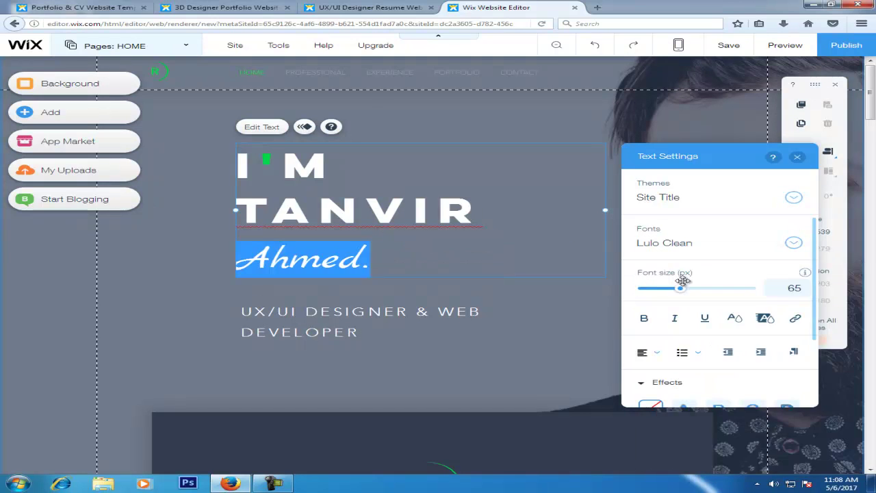
pyautogui.click(644, 318)
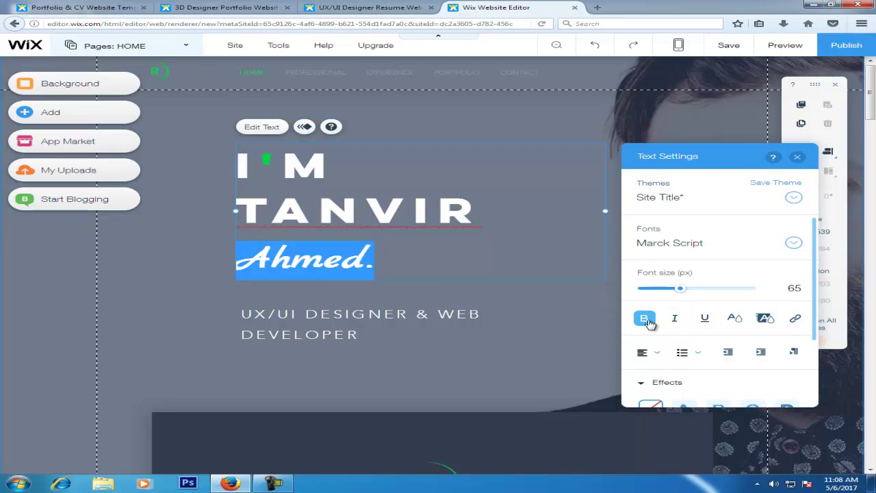
pyautogui.click(646, 320)
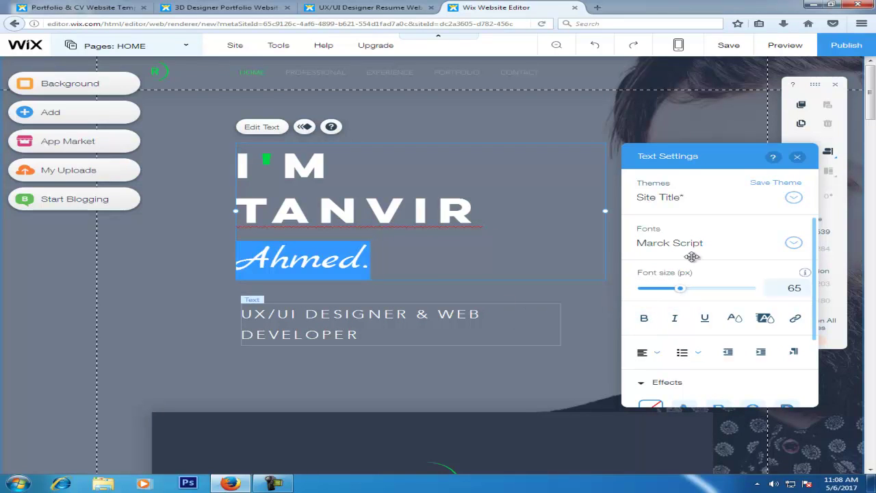
pyautogui.moveTo(814, 278)
pyautogui.mouseDown()
pyautogui.moveTo(813, 335)
pyautogui.moveTo(814, 265)
pyautogui.mouseUp()
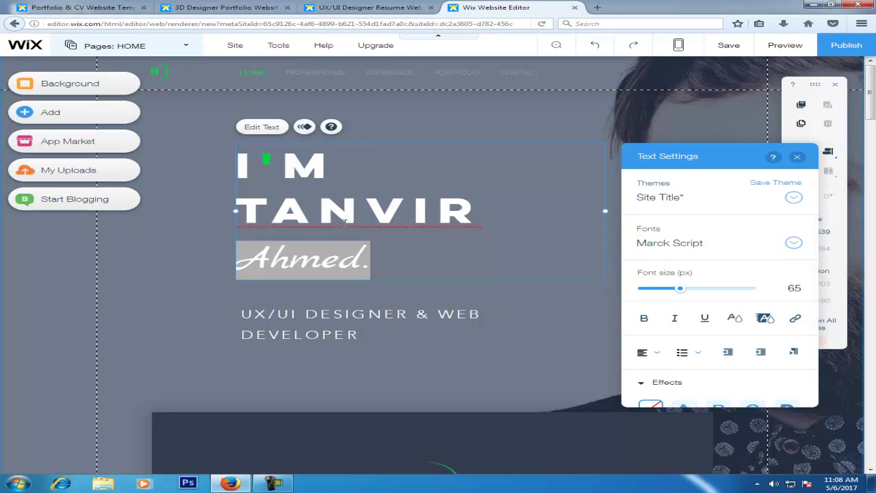